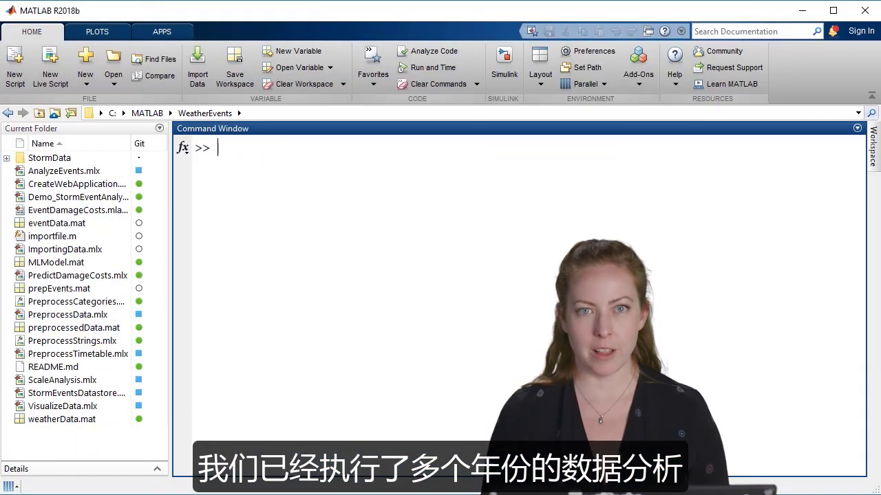
Open PredictDamageCosts.mlx from the WeatherEvents folder in the Live Editor
{"action": "left_click", "coordinate": [100, 276]}
Maximize the PredictDamageCosts live script at Predictive modeling and show the Apps gallery
{"action": "double_click", "coordinate": [100, 277]}
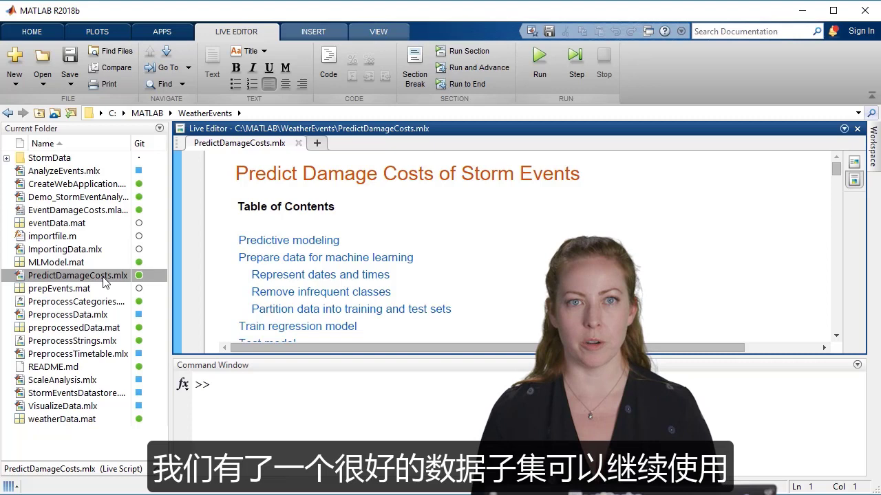
{"action": "double_click", "coordinate": [448, 130]}
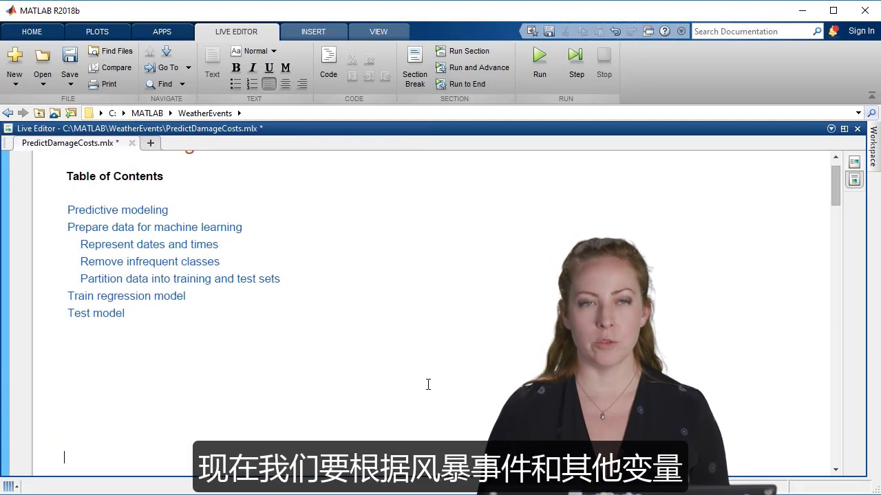
{"action": "left_click", "coordinate": [430, 384]}
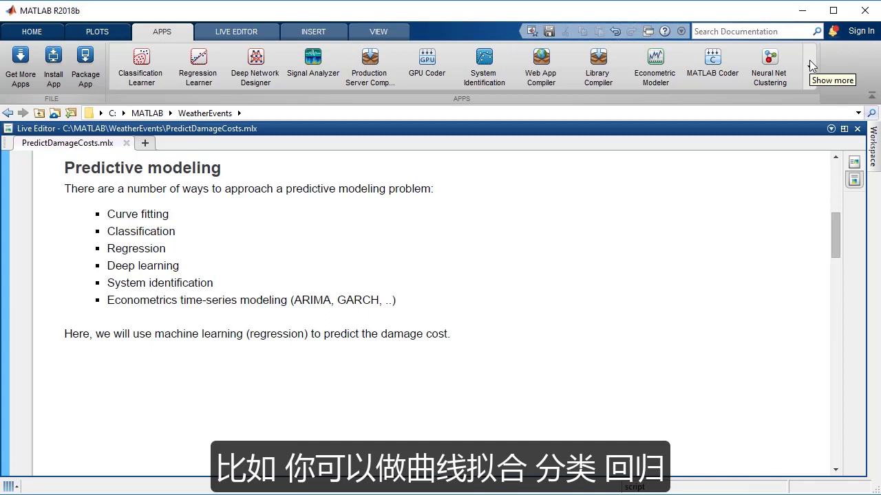
{"action": "left_click", "coordinate": [812, 66]}
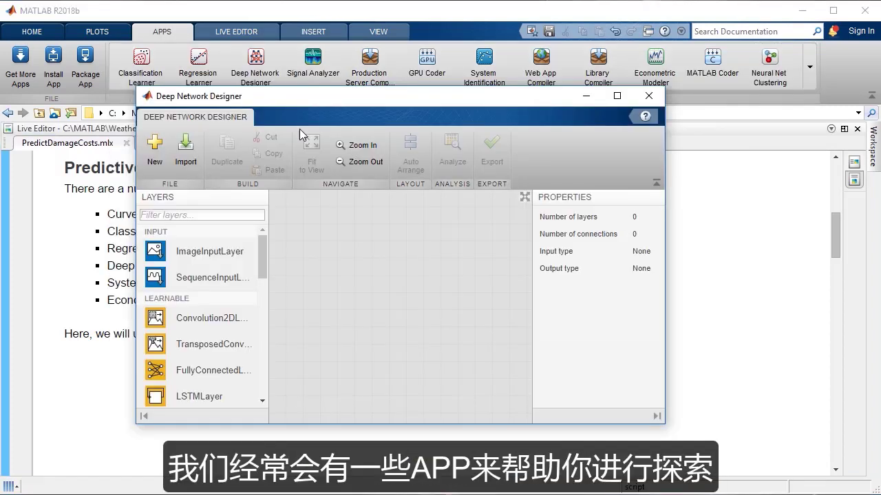
{"action": "left_click_drag", "start_coordinate": [206, 251], "coordinate": [406, 234]}
{"action": "left_click_drag", "start_coordinate": [206, 318], "coordinate": [386, 295]}
{"action": "scroll", "coordinate": [206, 331], "scroll_direction": "down", "scroll_amount": 5}
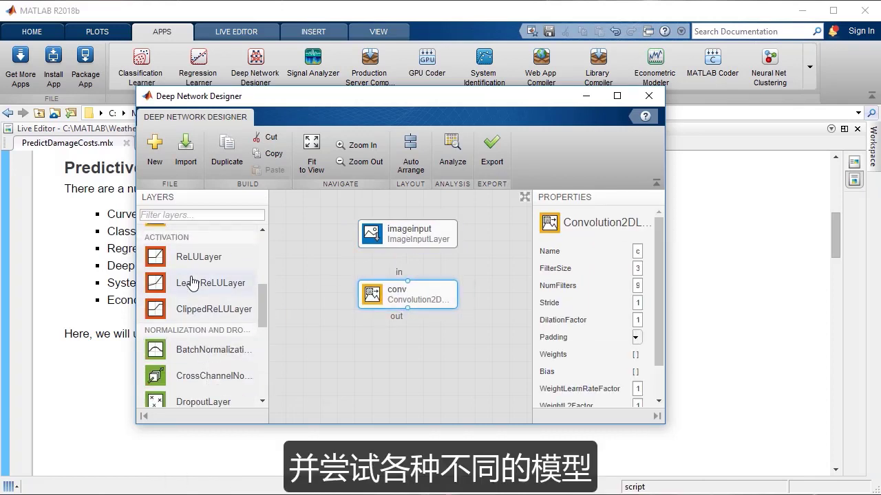
{"action": "mouse_move", "coordinate": [196, 257]}
{"action": "left_mouse_down"}
{"action": "mouse_move", "coordinate": [372, 342]}
{"action": "mouse_move", "coordinate": [363, 362]}
{"action": "left_mouse_up"}
{"action": "left_click_drag", "start_coordinate": [406, 248], "coordinate": [408, 346]}
{"action": "left_click", "coordinate": [406, 358]}
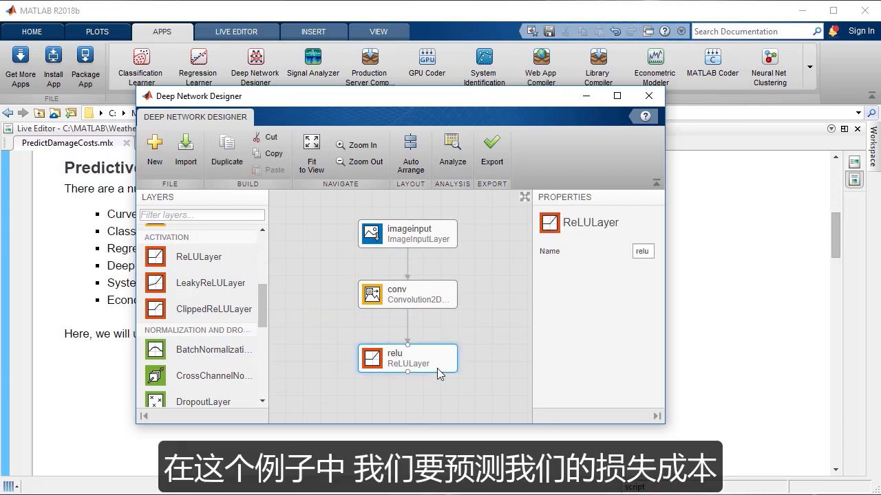
{"action": "left_click", "coordinate": [419, 297]}
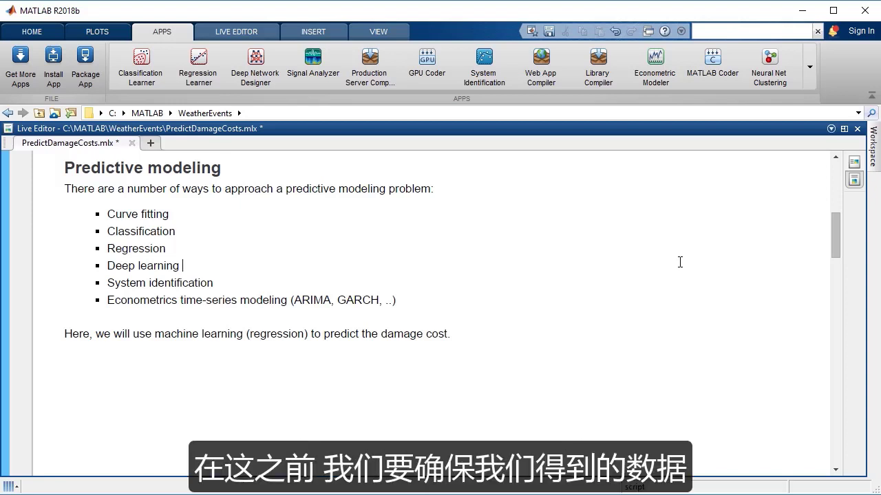
Run the data-loading section (8x14 preview) and the dates-and-times conversion section
{"action": "key", "text": "ctrl+Down"}
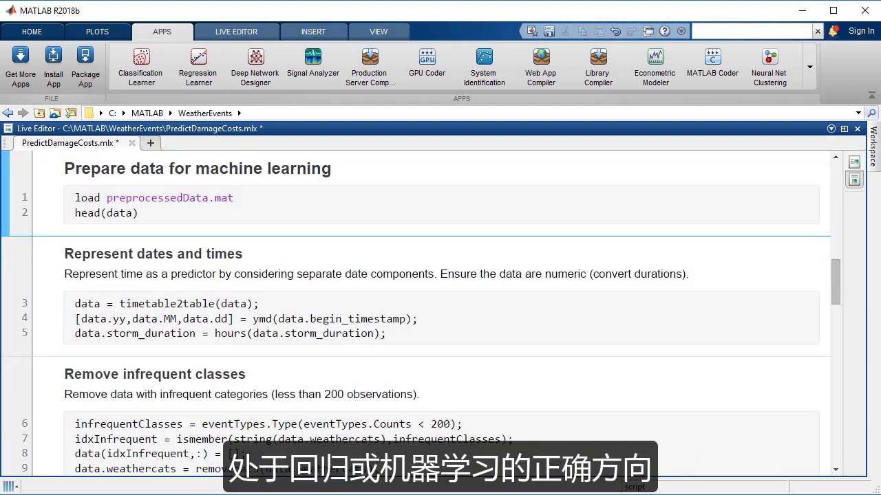
{"action": "key", "text": "ctrl+Return"}
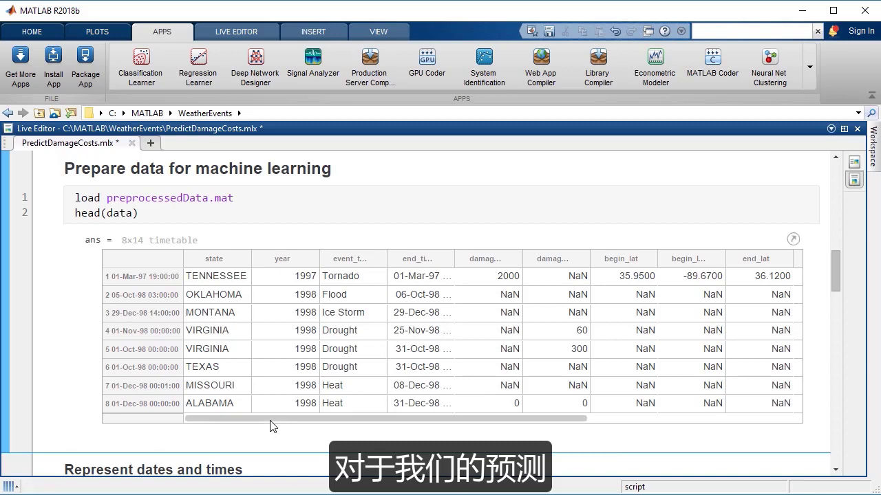
{"action": "left_click_drag", "start_coordinate": [276, 420], "coordinate": [512, 421]}
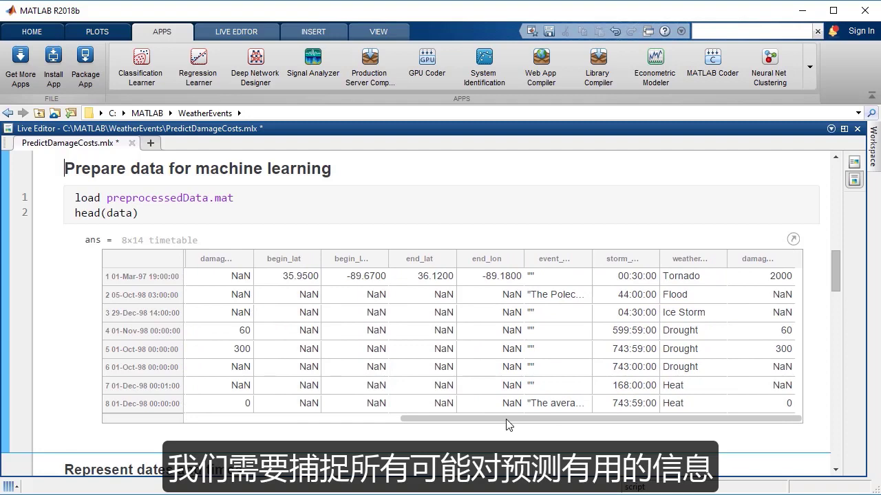
{"action": "key", "text": "Page_Down"}
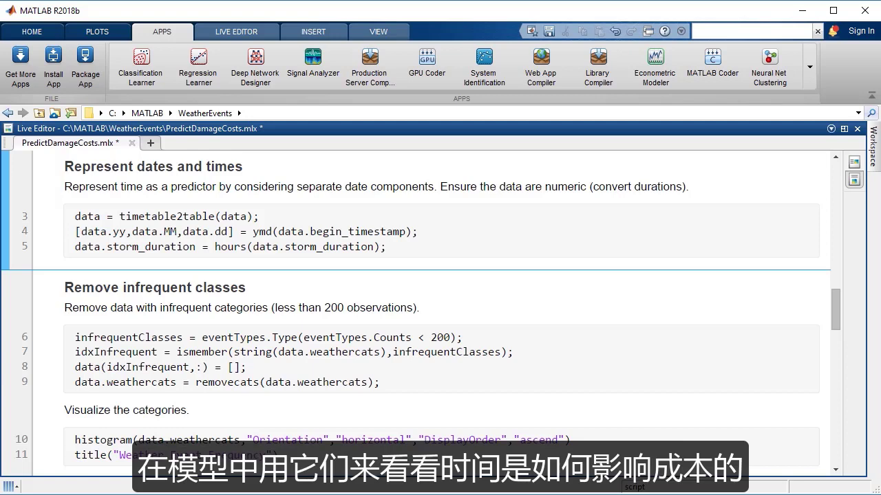
{"action": "key", "text": "ctrl+Return"}
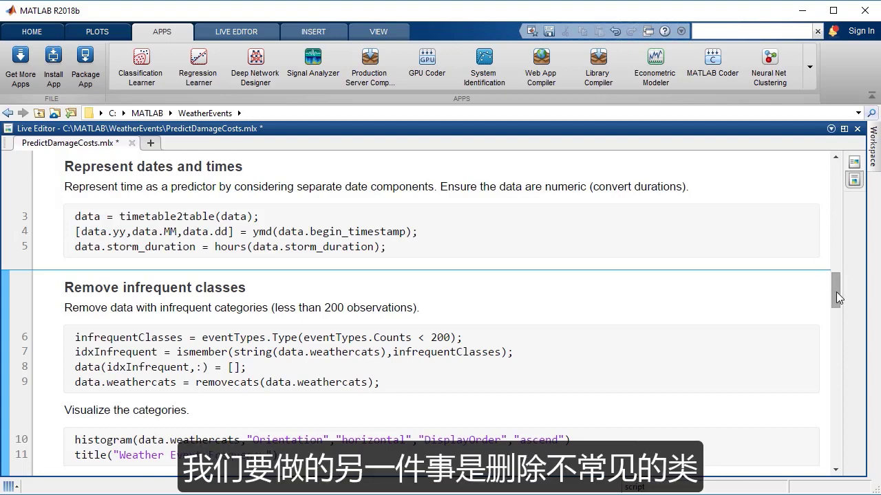
{"action": "left_click_drag", "start_coordinate": [836, 292], "coordinate": [848, 332]}
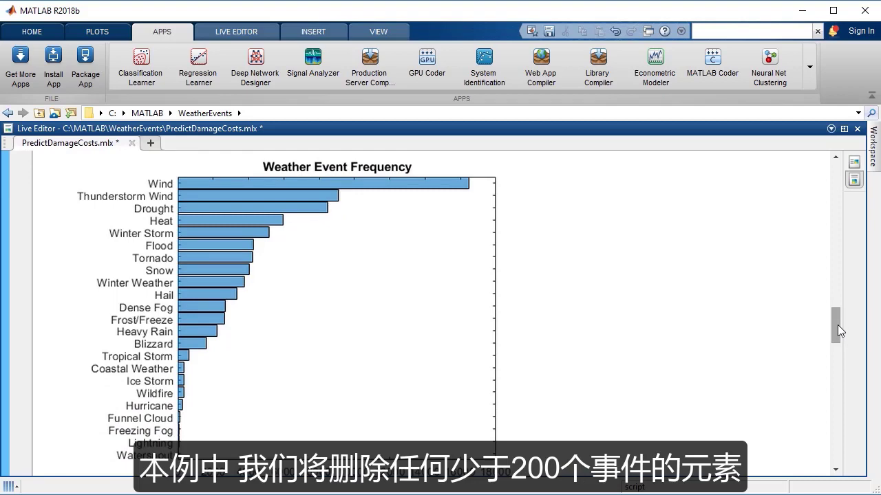
{"action": "scroll", "coordinate": [837, 325], "scroll_direction": "down", "scroll_amount": 10}
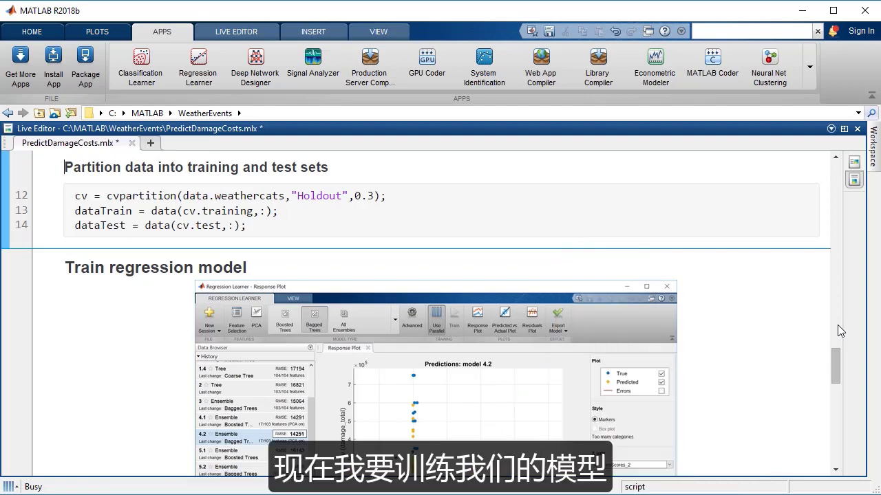
Start a new Regression Learner session on dataTrain with damage_total as the response
{"action": "left_click", "coordinate": [207, 71]}
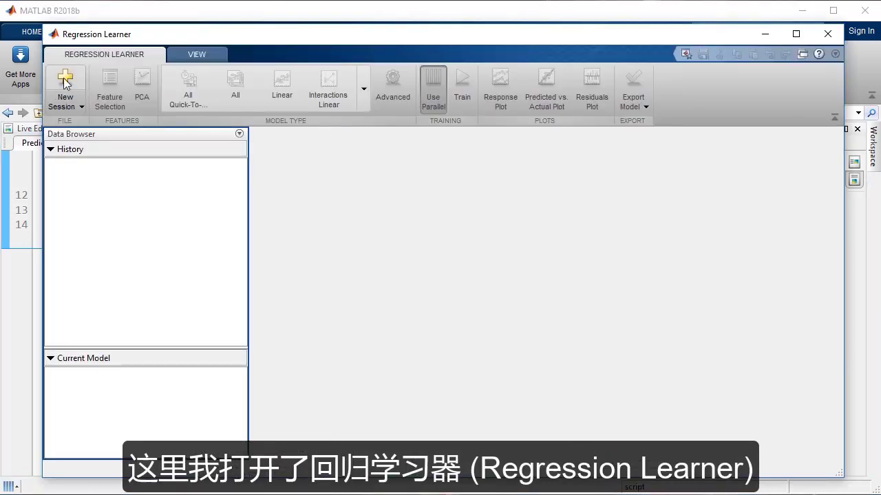
{"action": "left_click", "coordinate": [64, 79]}
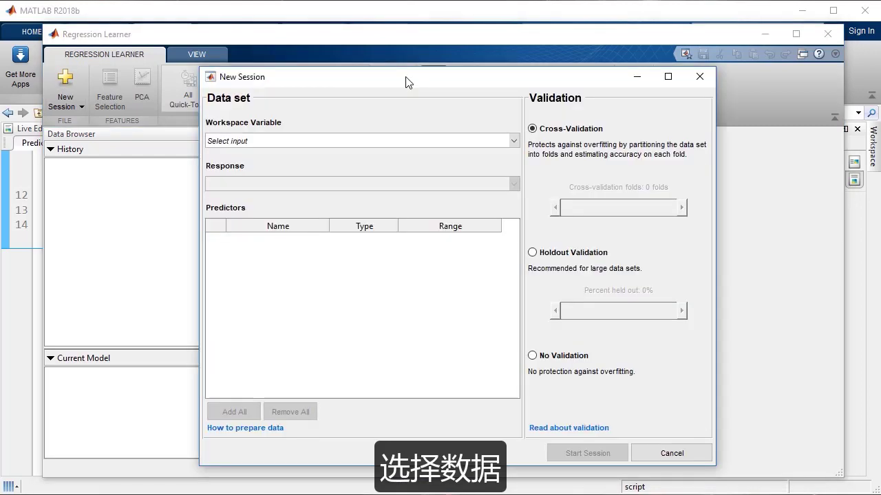
{"action": "left_click", "coordinate": [509, 144]}
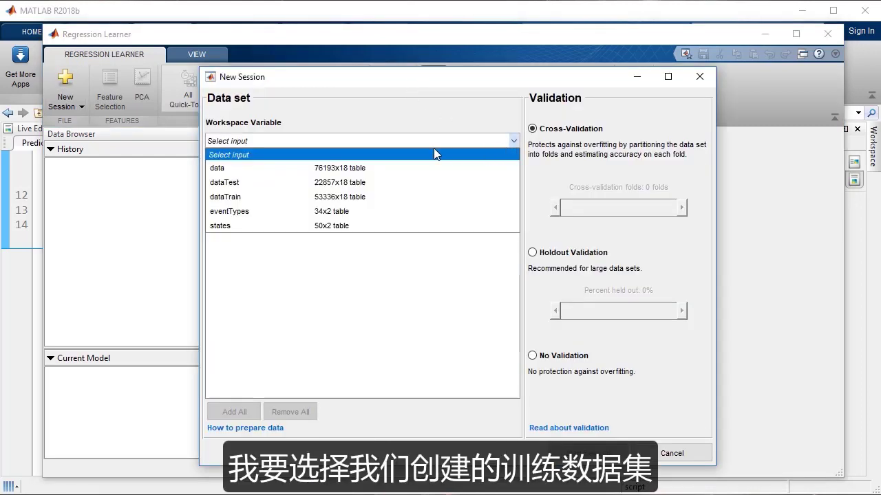
{"action": "left_click", "coordinate": [386, 205]}
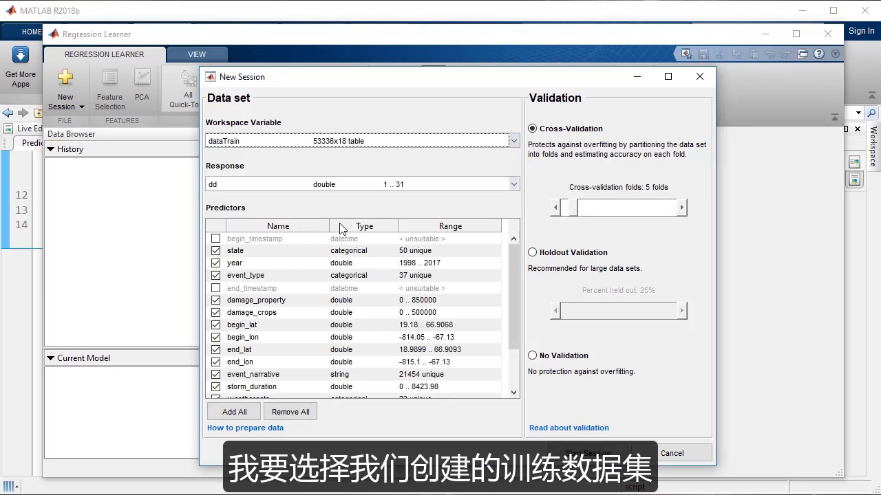
{"action": "left_click", "coordinate": [513, 184]}
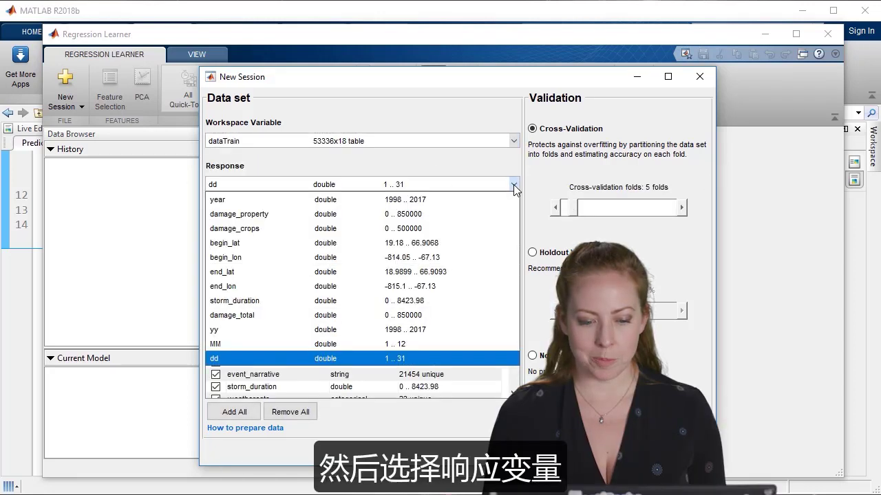
{"action": "left_click", "coordinate": [412, 315]}
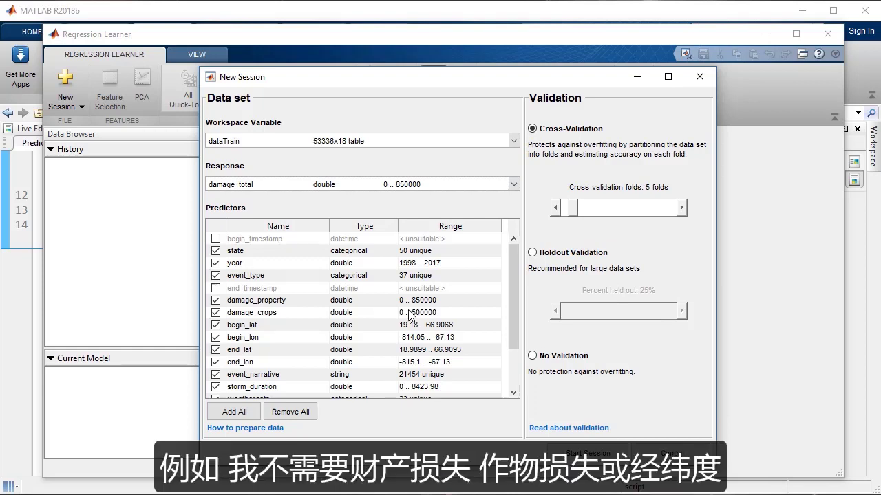
Exclude year, event_type, damage_property, damage_crops, begin_lat, begin_lon and end_lon from predictors
{"action": "left_click", "coordinate": [215, 264]}
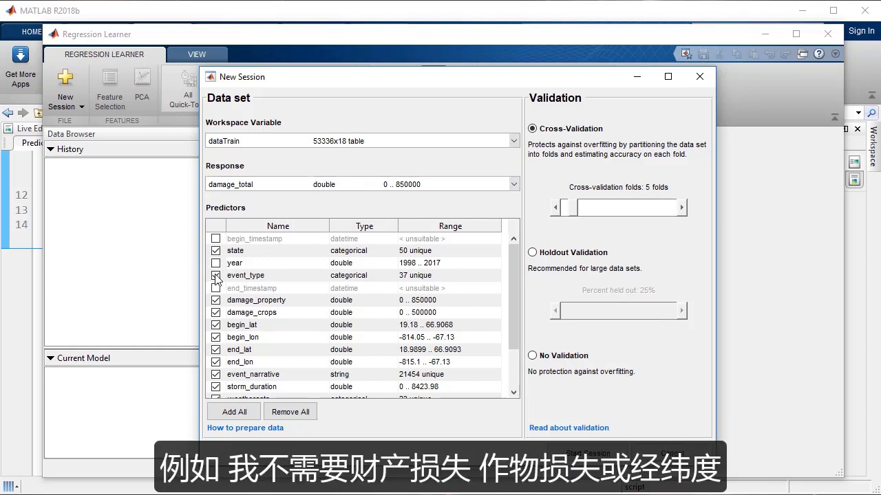
{"action": "left_click", "coordinate": [215, 276]}
{"action": "left_click", "coordinate": [215, 300]}
{"action": "left_click", "coordinate": [216, 312]}
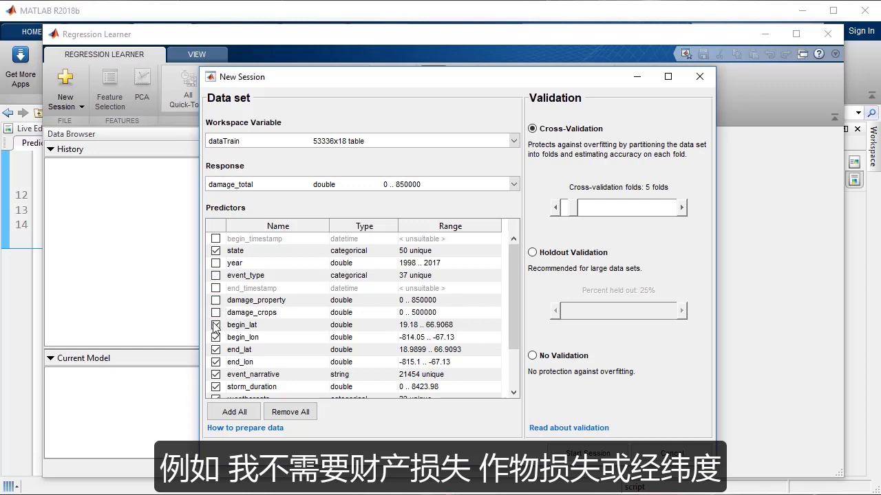
{"action": "left_click", "coordinate": [216, 324]}
{"action": "left_click", "coordinate": [215, 337]}
{"action": "left_click", "coordinate": [215, 362]}
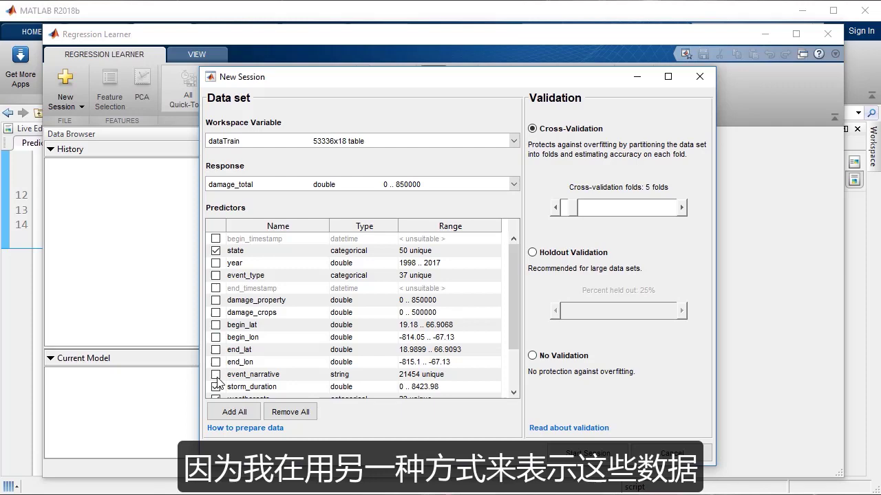
{"action": "scroll", "coordinate": [218, 378], "scroll_direction": "down", "scroll_amount": 1}
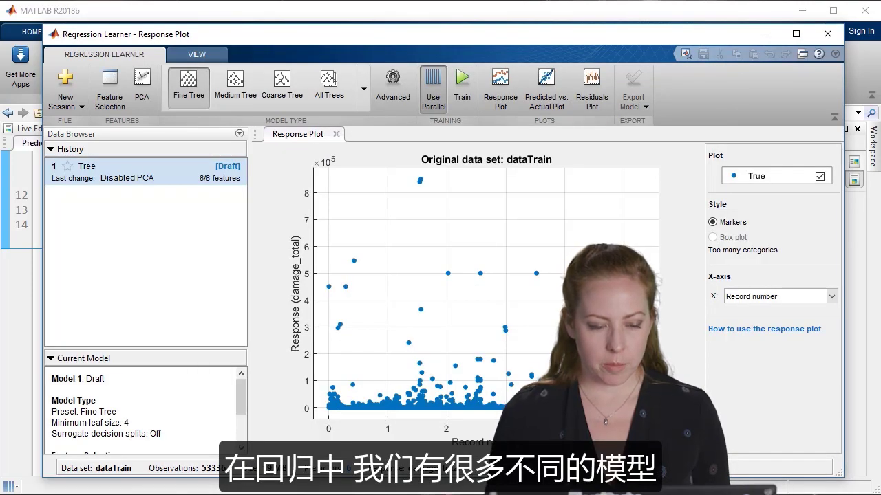
Choose the All preset from the Model Type gallery to train every model type
{"action": "left_click", "coordinate": [364, 88]}
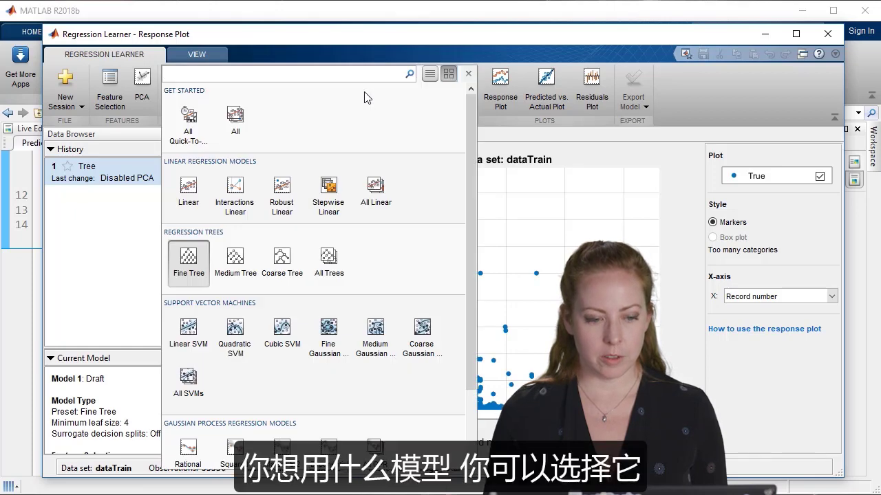
{"action": "mouse_move", "coordinate": [472, 208]}
{"action": "left_mouse_down"}
{"action": "mouse_move", "coordinate": [475, 289]}
{"action": "mouse_move", "coordinate": [477, 213]}
{"action": "left_mouse_up"}
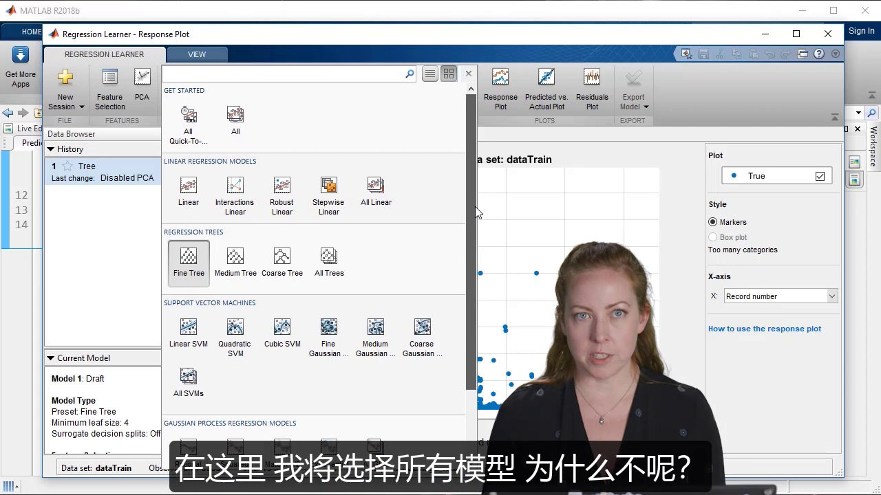
{"action": "left_click", "coordinate": [234, 118]}
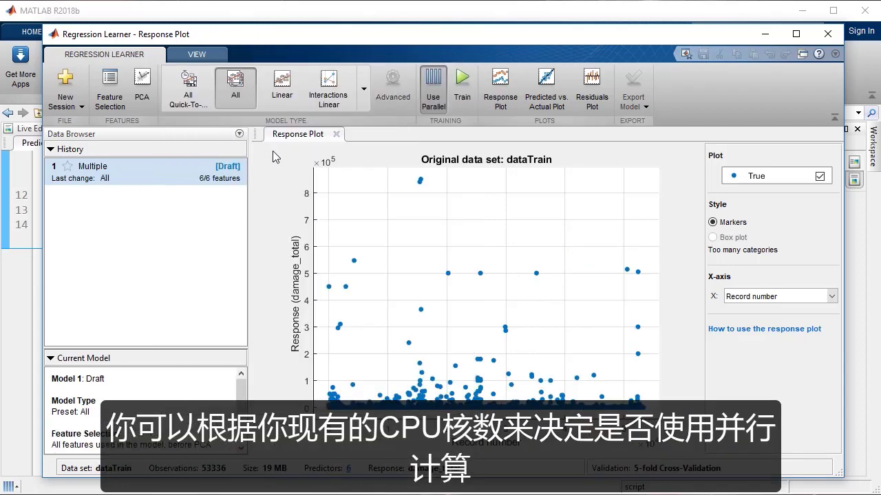
Train all queued models and widen the model history panel to watch progress
{"action": "left_click", "coordinate": [463, 81]}
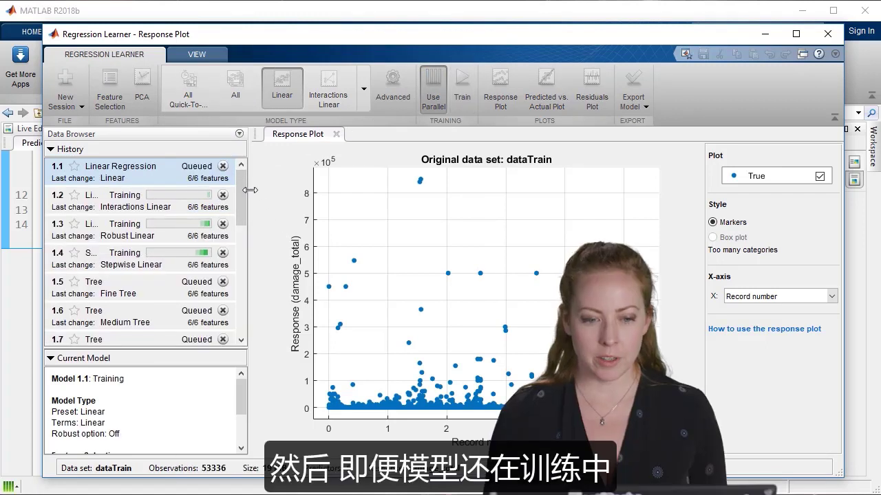
{"action": "left_click_drag", "start_coordinate": [252, 189], "coordinate": [295, 190]}
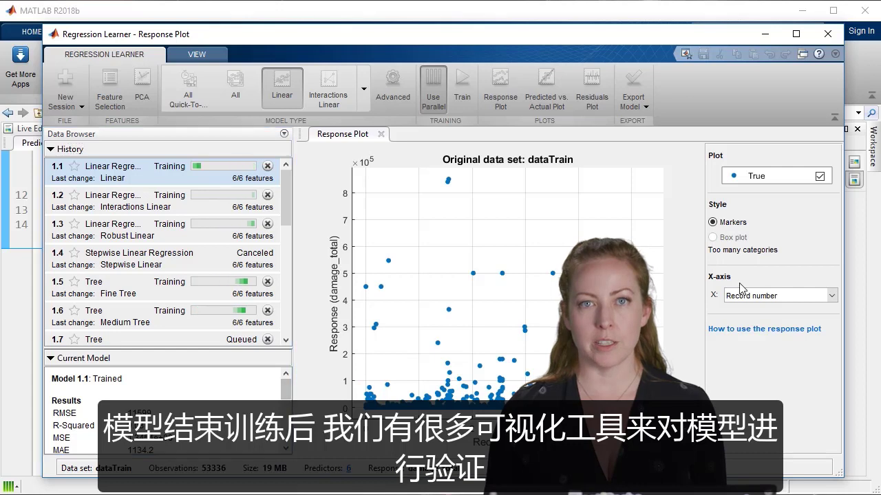
Plot responses against weathercats, then add a Residuals Plot for Bagged Trees model 1.15
{"action": "left_click", "coordinate": [812, 295]}
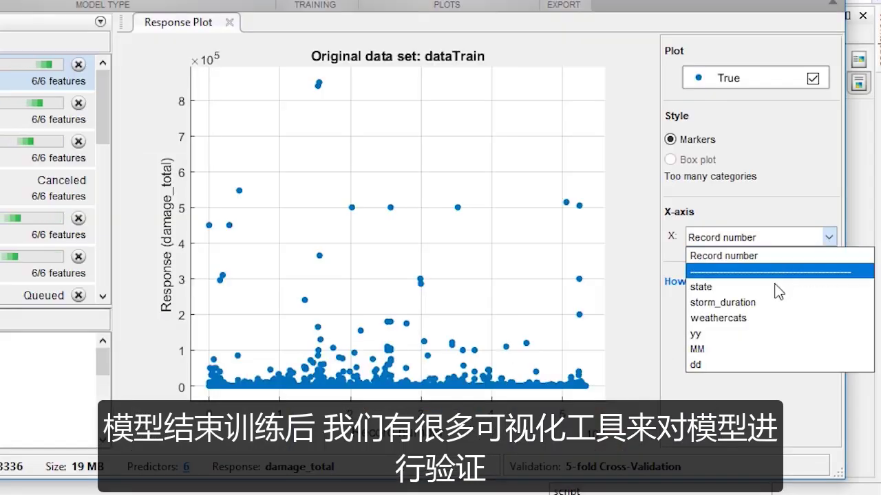
{"action": "left_click", "coordinate": [829, 319]}
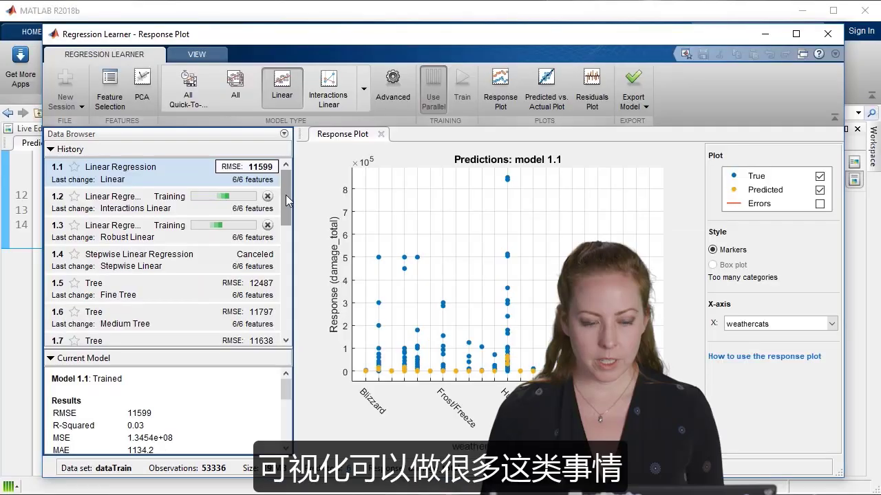
{"action": "scroll", "coordinate": [102, 116], "scroll_direction": "down", "scroll_amount": 1}
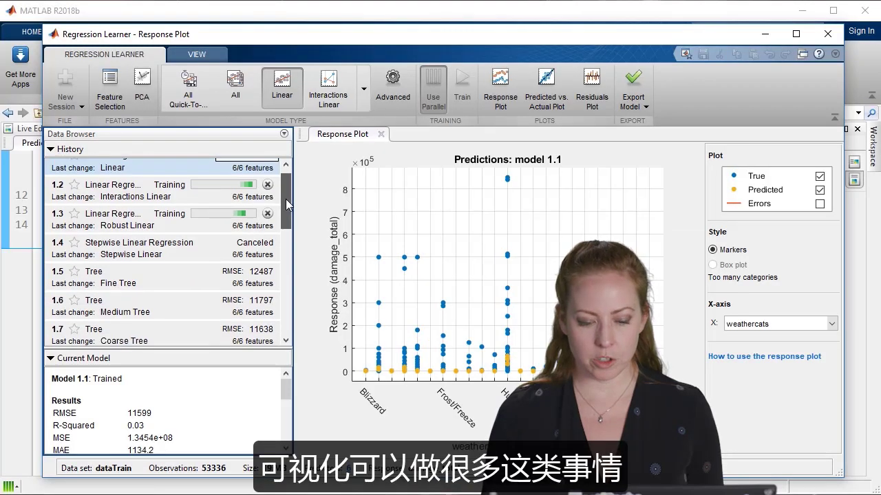
{"action": "left_click_drag", "start_coordinate": [286, 202], "coordinate": [287, 285]}
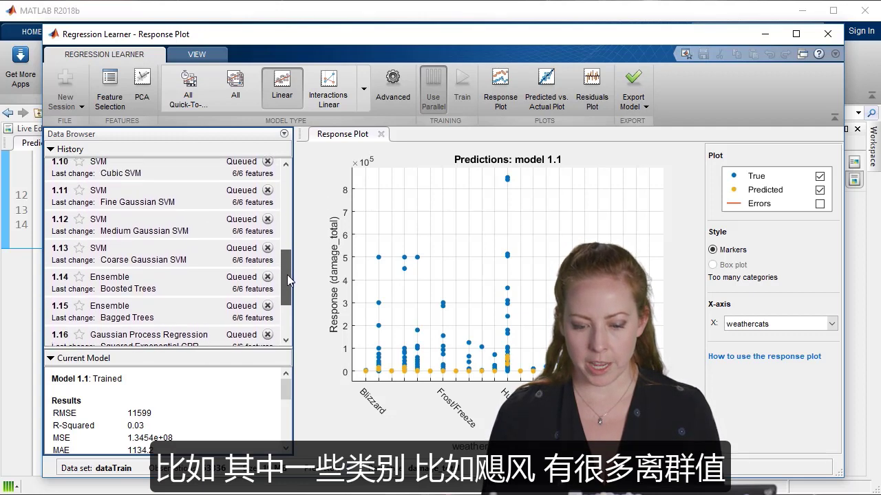
{"action": "left_click", "coordinate": [590, 86]}
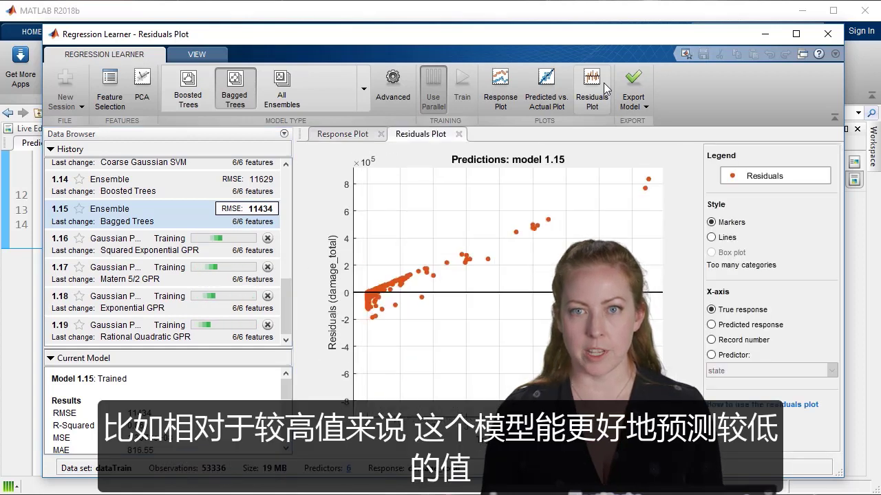
Add a Predicted vs. Actual Plot for model 1.15, then return to its Response Plot
{"action": "left_click", "coordinate": [548, 88]}
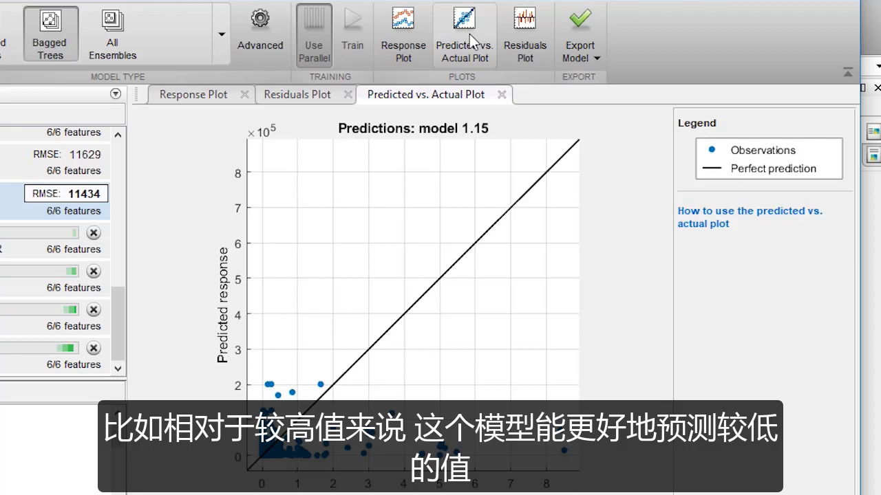
{"action": "left_click", "coordinate": [426, 55]}
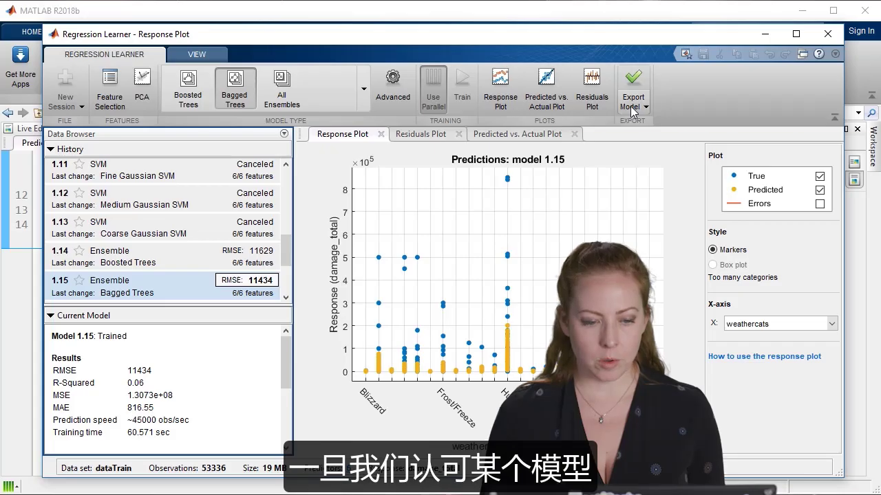
Export the model to the workspace as trainedModel and generate its trainRegressionModel code
{"action": "left_click", "coordinate": [579, 58]}
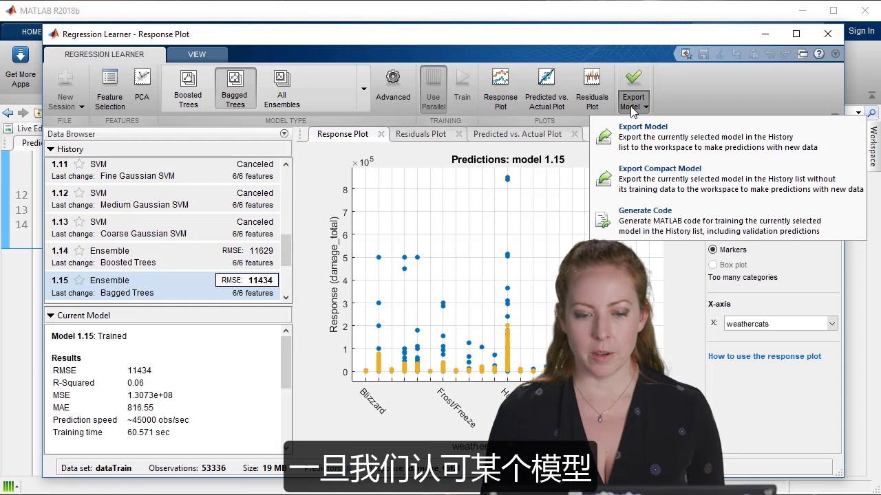
{"action": "left_click", "coordinate": [729, 174]}
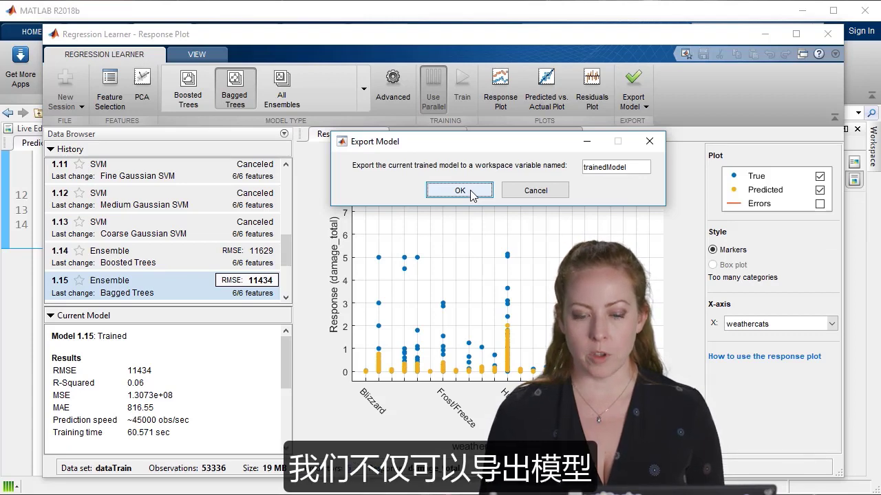
{"action": "left_click", "coordinate": [459, 191]}
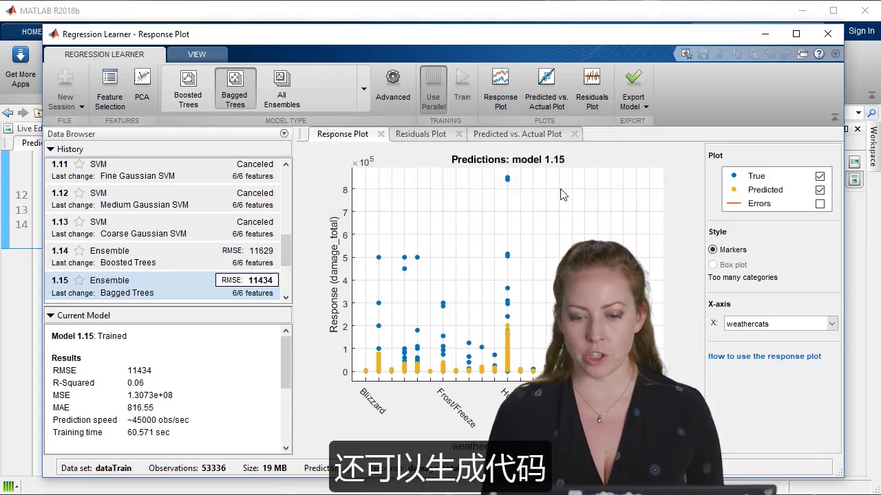
{"action": "left_click", "coordinate": [635, 107]}
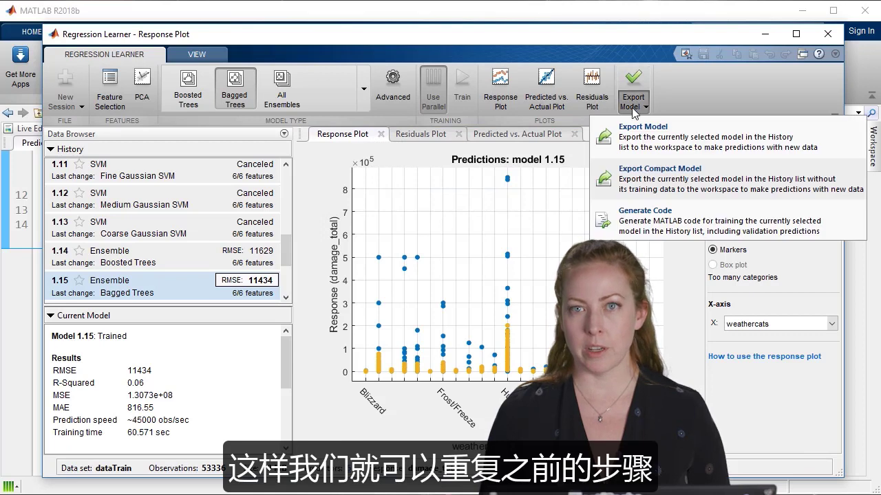
{"action": "left_click", "coordinate": [651, 211]}
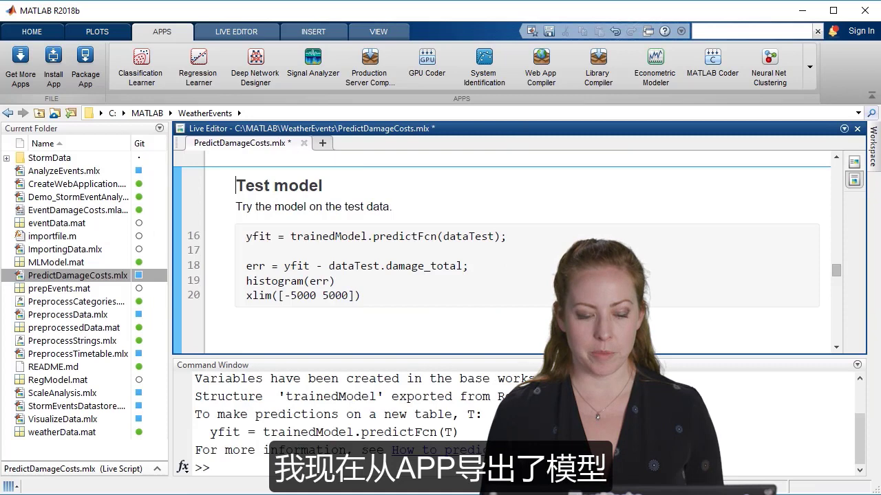
Review the predictFcn hint, then maximize the live script at its Test model section
{"action": "left_click_drag", "start_coordinate": [466, 433], "coordinate": [180, 415]}
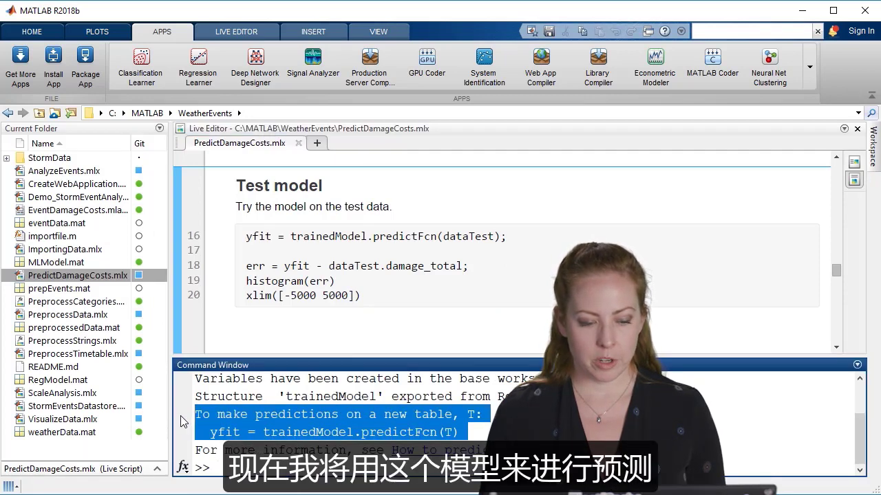
{"action": "left_click", "coordinate": [384, 471]}
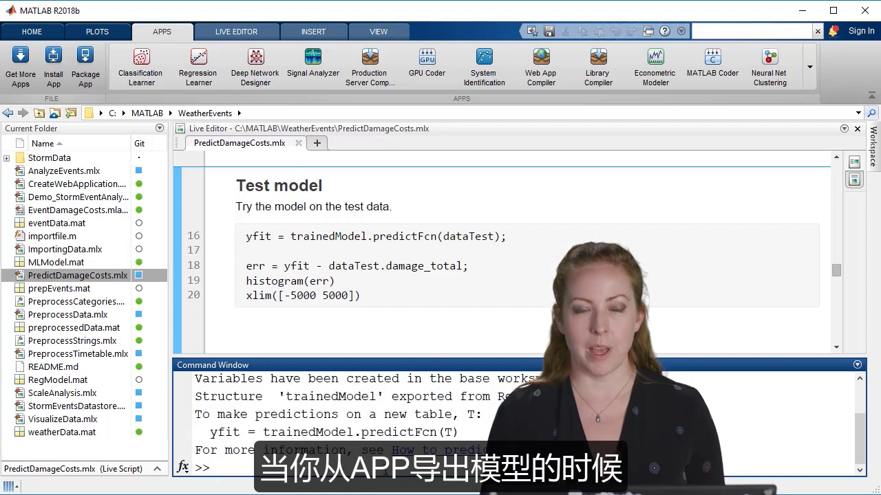
{"action": "double_click", "coordinate": [504, 127]}
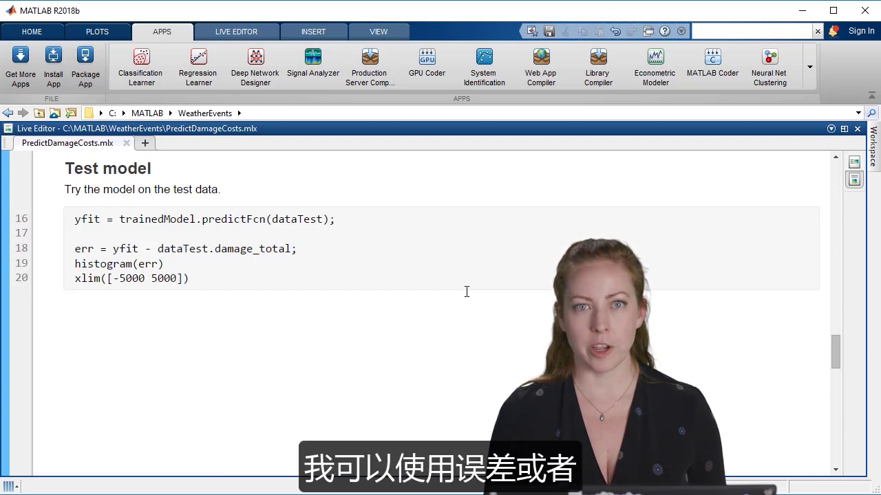
Run the test section to plot the error histogram, then predict Massachusetts tornado damage (1.1701e+03)
{"action": "key", "text": "ctrl+Return"}
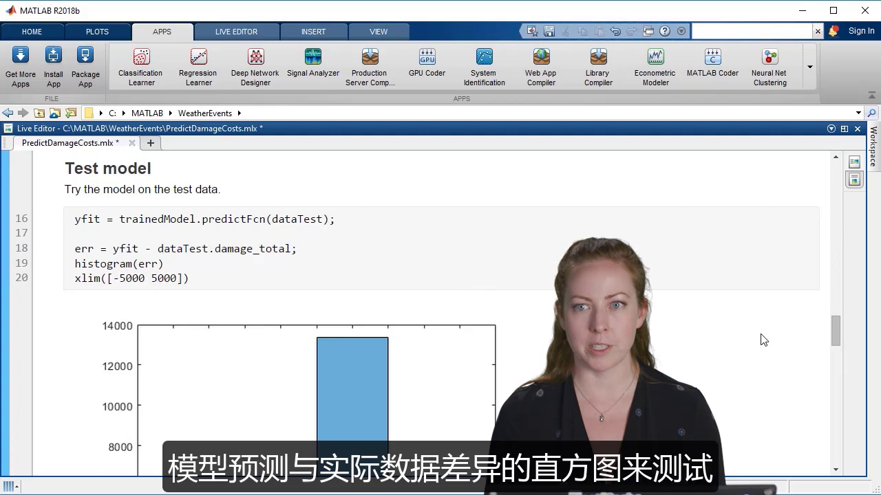
{"action": "left_click_drag", "start_coordinate": [836, 330], "coordinate": [838, 343]}
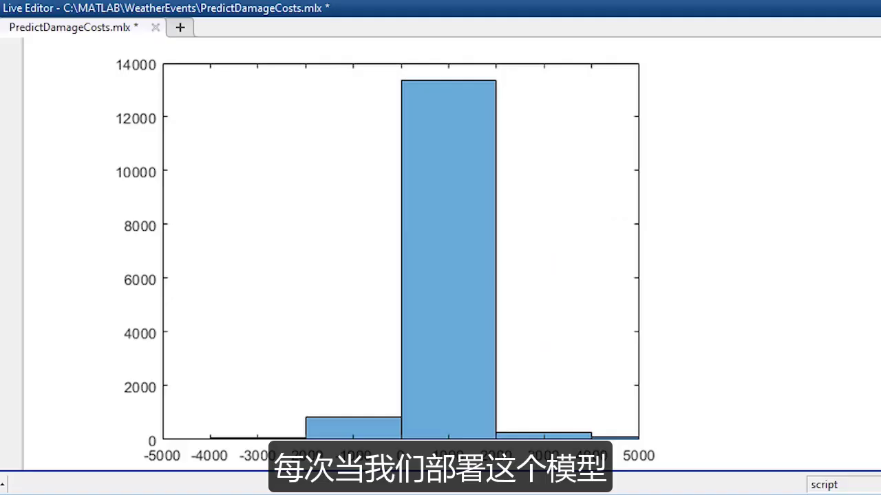
{"action": "scroll", "coordinate": [590, 313], "scroll_direction": "down", "scroll_amount": 10}
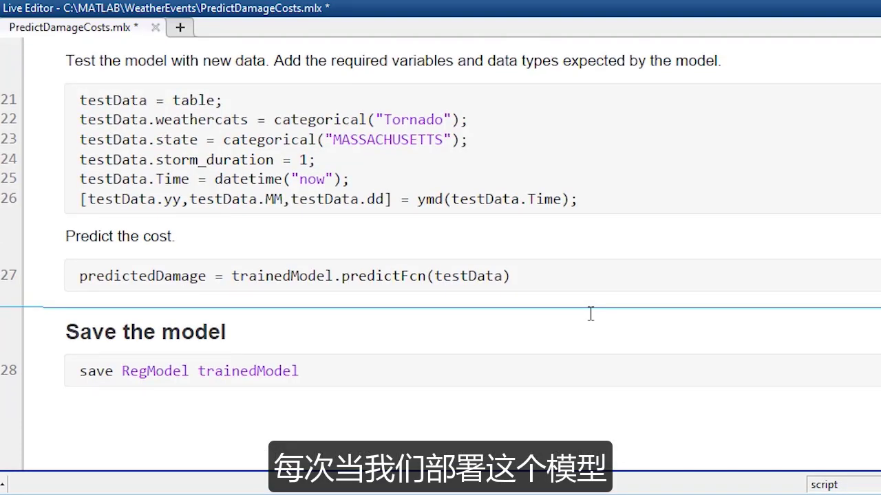
{"action": "key", "text": "ctrl+Return"}
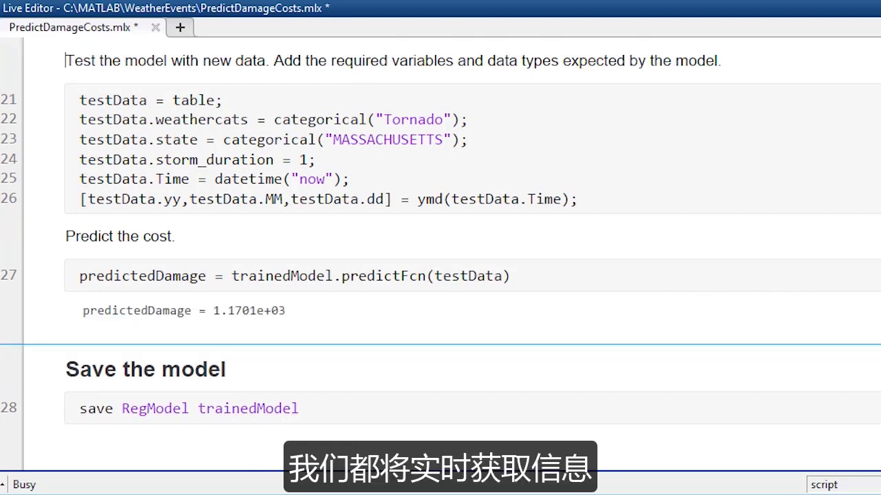